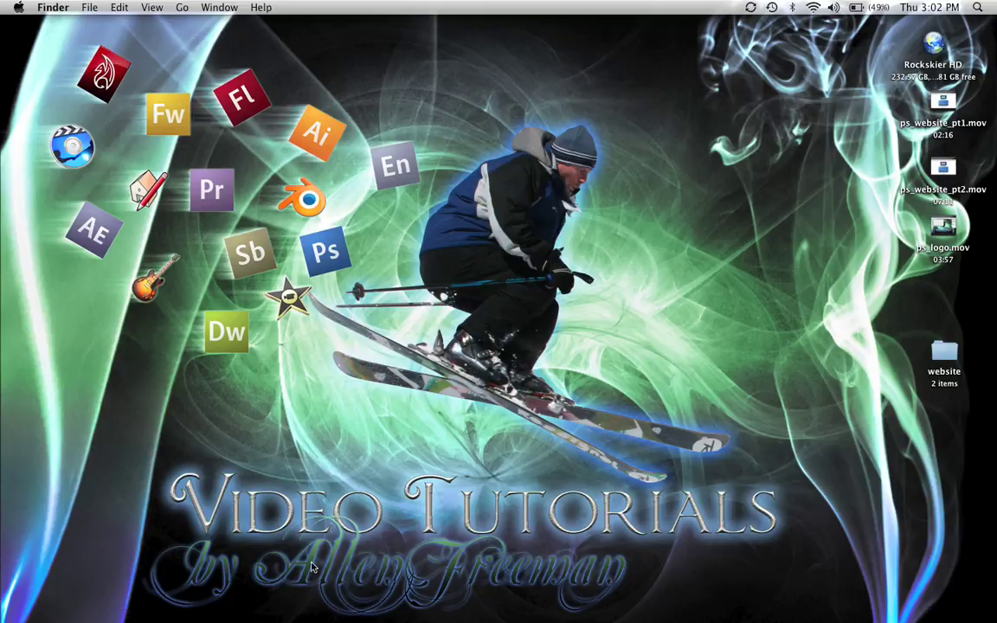
Switch away from the tutorial notes and open the desktop website folder in Finder
{"action": "key", "text": "super+Tab"}
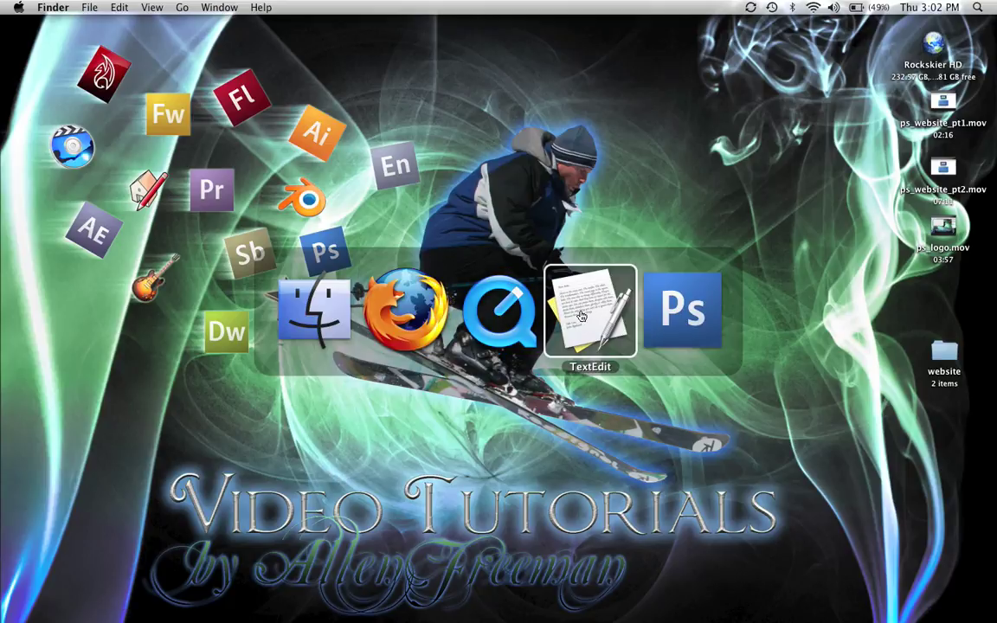
{"action": "left_click", "coordinate": [581, 315]}
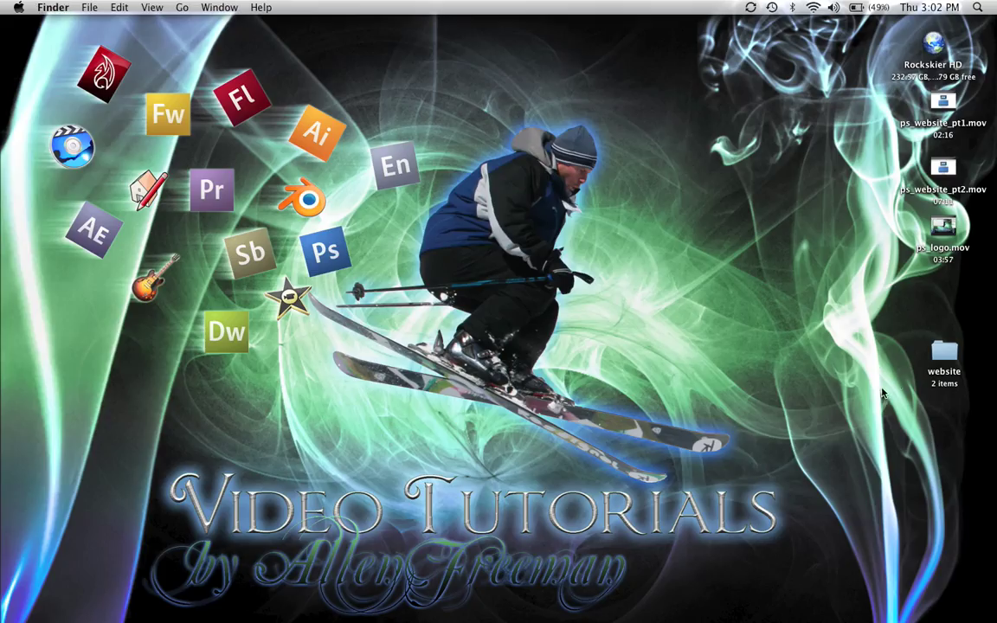
{"action": "double_click", "coordinate": [943, 348]}
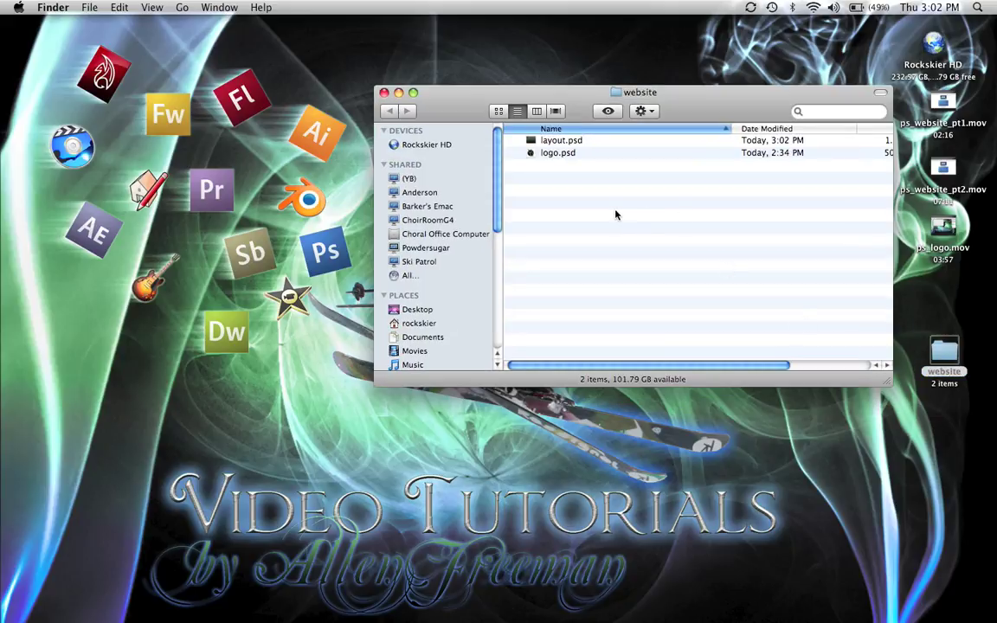
Open layout.psd and add a new empty layer named bg2 above Background
{"action": "double_click", "coordinate": [553, 140]}
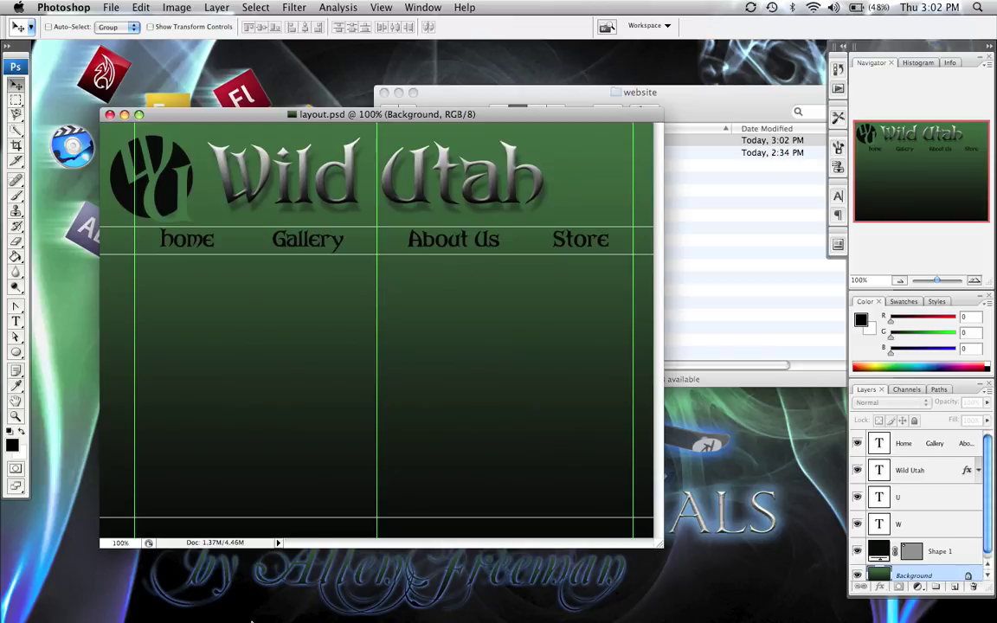
{"action": "scroll", "coordinate": [918, 506], "scroll_direction": "down", "scroll_amount": 1}
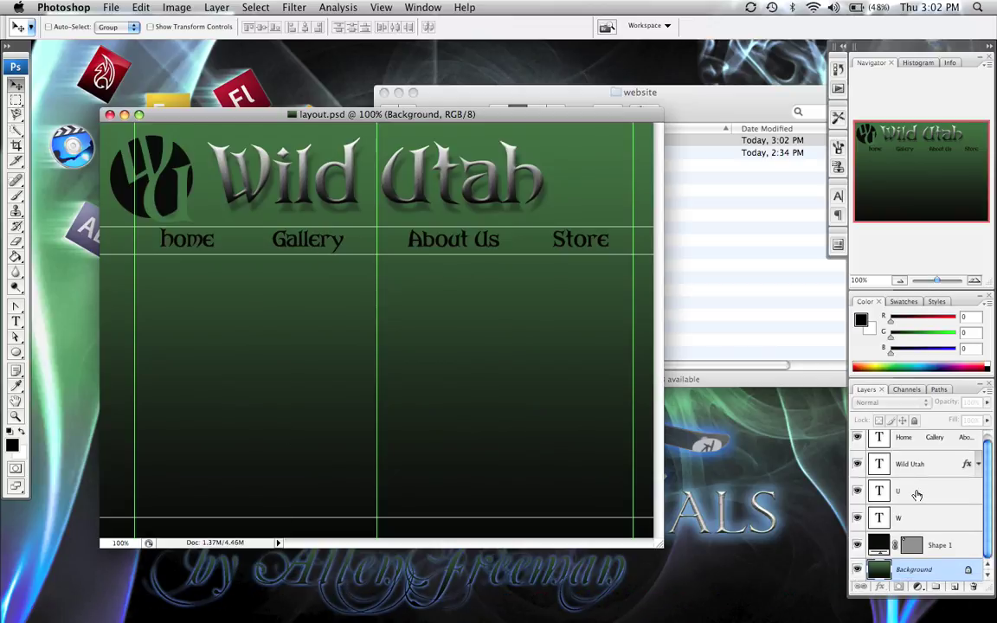
{"action": "left_click", "coordinate": [954, 589]}
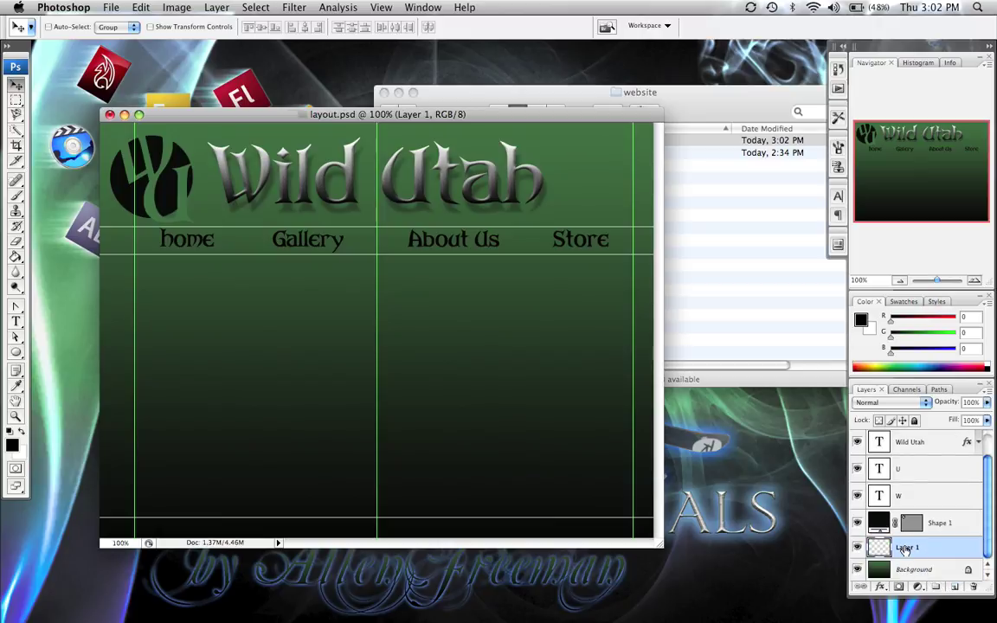
{"action": "double_click", "coordinate": [904, 548]}
{"action": "type", "text": "bg2"}
{"action": "key", "text": "Return"}
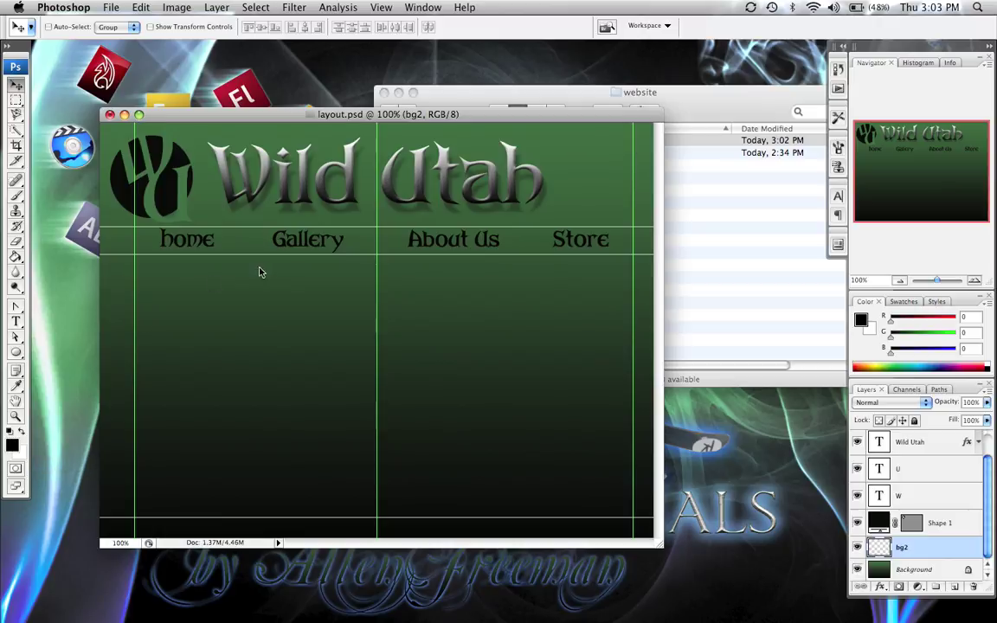
Render Clouds twice on bg2 to get a fresh grey cloud pattern
{"action": "left_click", "coordinate": [296, 7]}
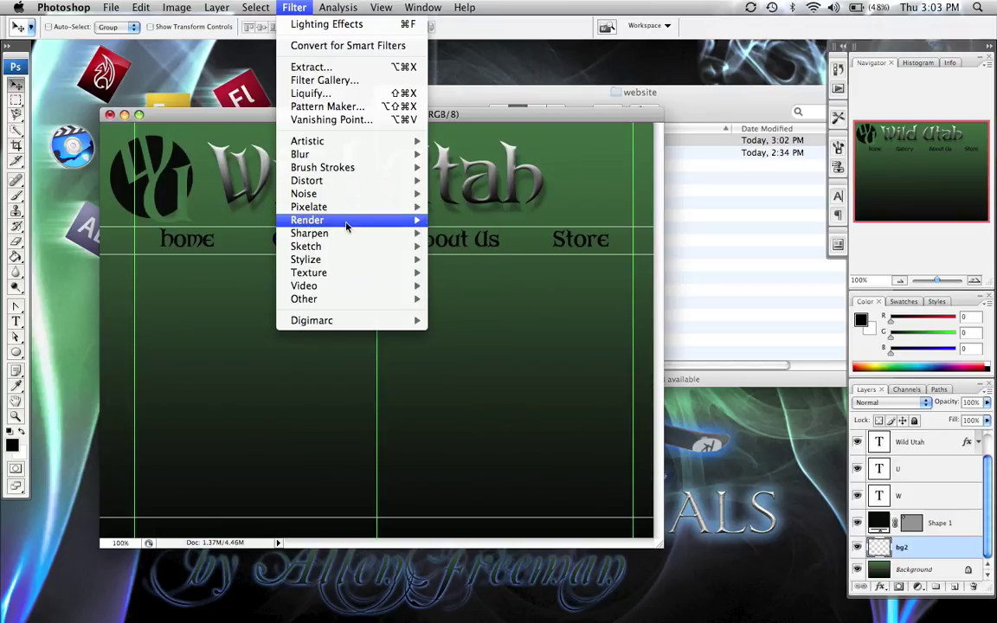
{"action": "left_click", "coordinate": [454, 220]}
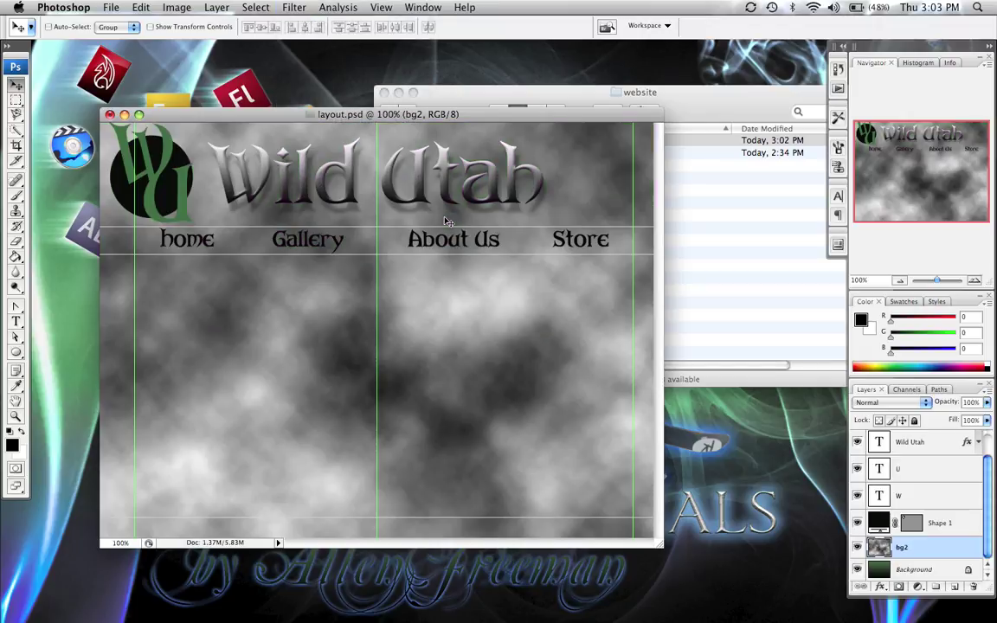
{"action": "left_click", "coordinate": [293, 7]}
{"action": "mouse_move", "coordinate": [346, 220]}
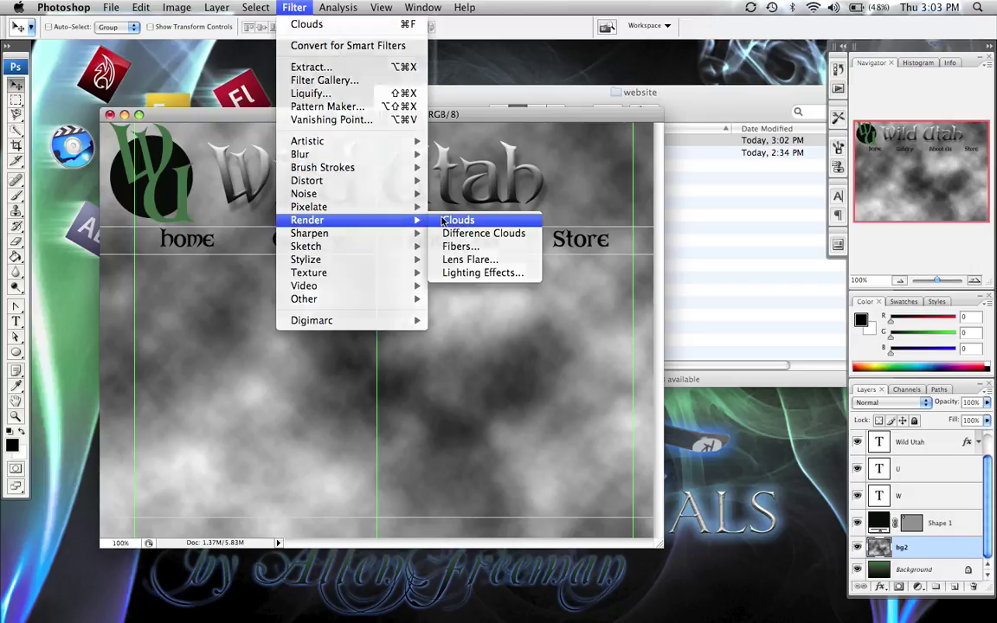
{"action": "left_click", "coordinate": [459, 220]}
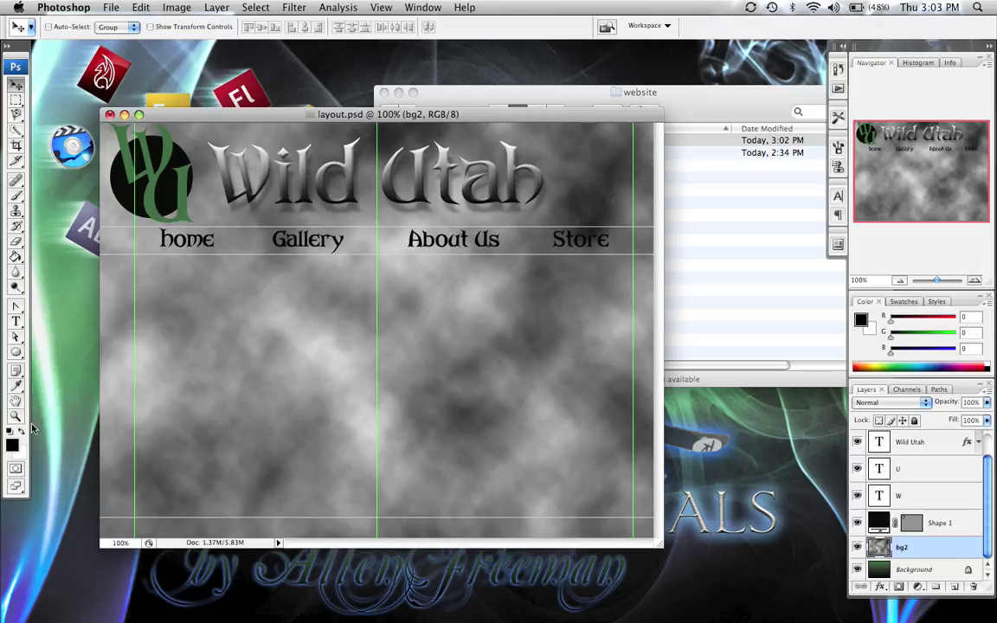
{"action": "left_click", "coordinate": [294, 8]}
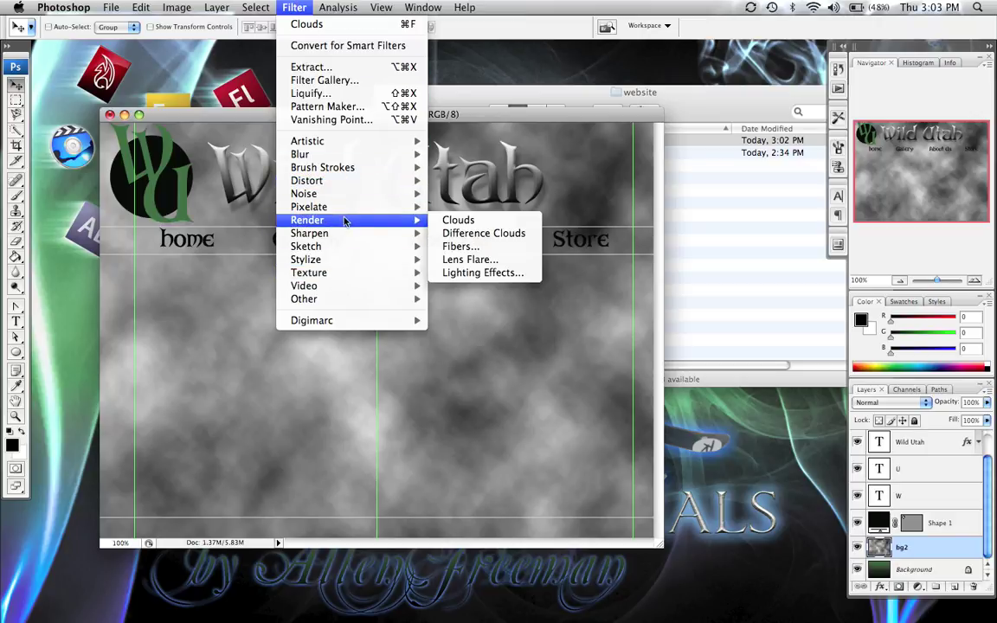
{"action": "mouse_move", "coordinate": [305, 246]}
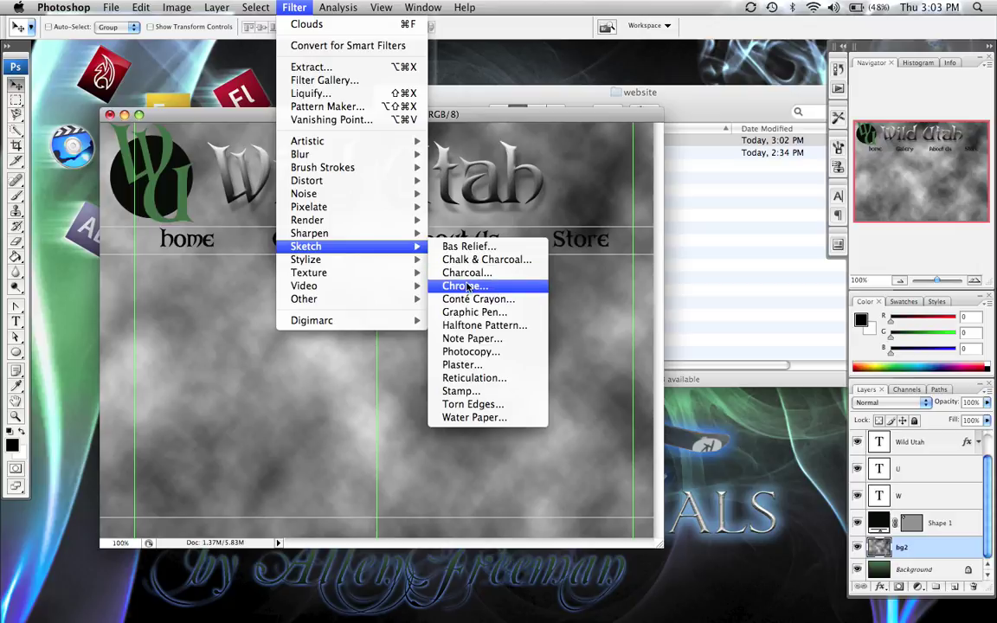
Apply the Bas Relief sketch filter to bg2 with Detail 13, Smoothness 3, Light Bottom
{"action": "left_click", "coordinate": [467, 287]}
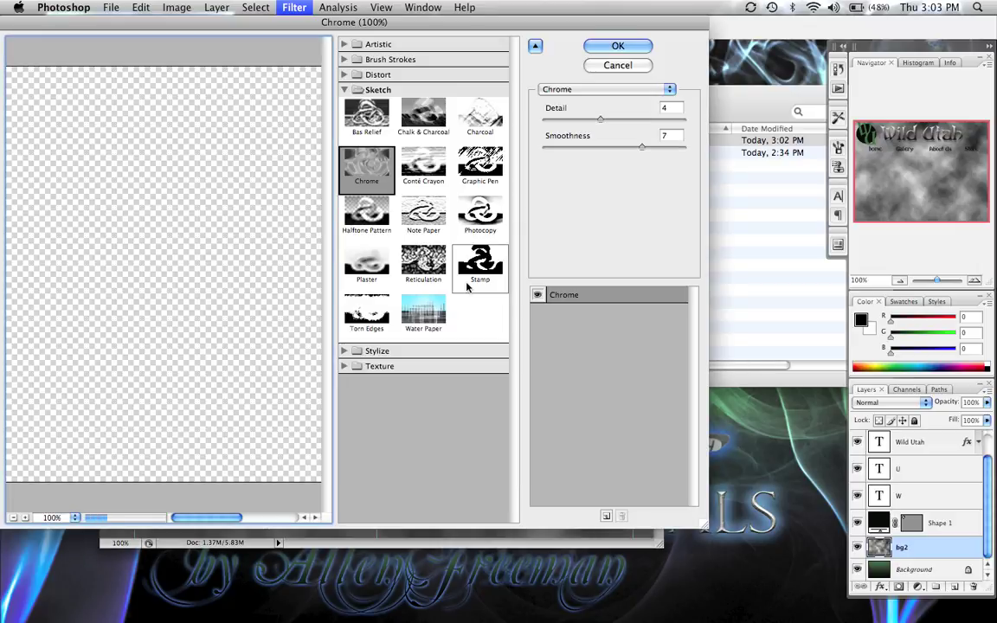
{"action": "left_click_drag", "start_coordinate": [362, 26], "coordinate": [409, 34]}
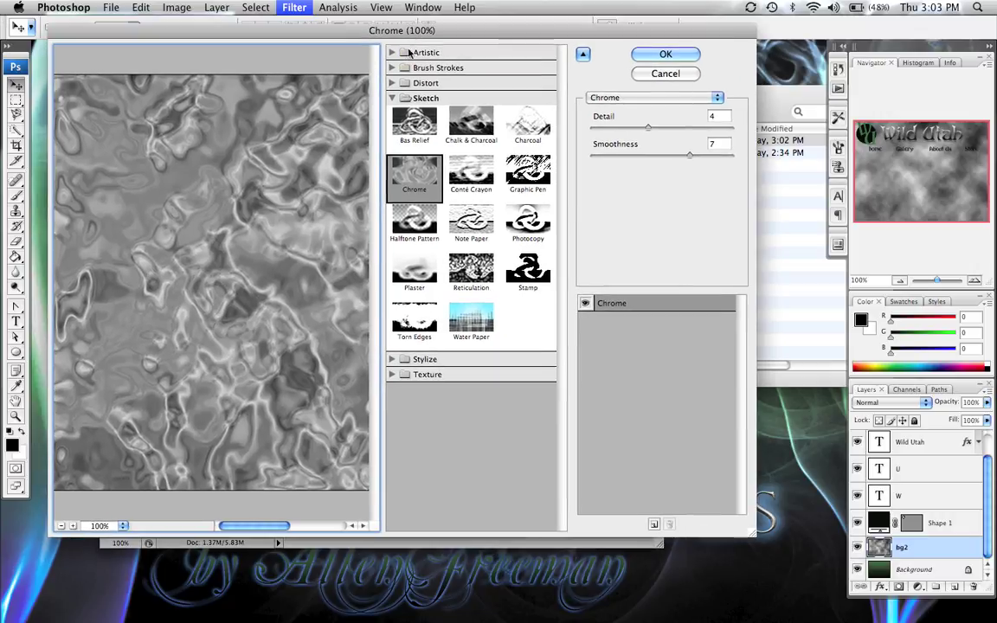
{"action": "left_click", "coordinate": [414, 125]}
{"action": "left_click", "coordinate": [414, 272]}
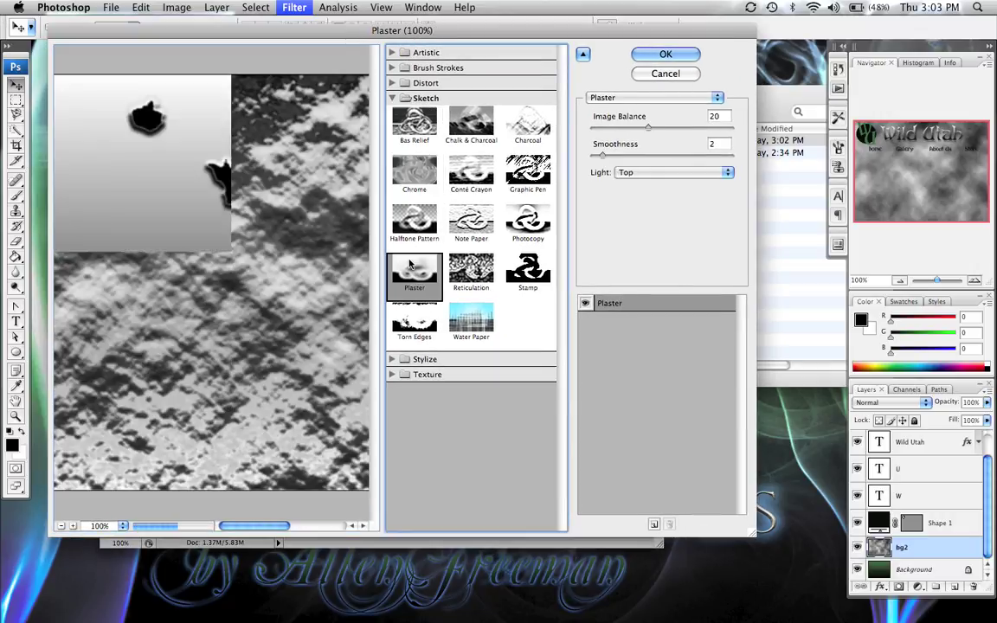
{"action": "left_click", "coordinate": [471, 270]}
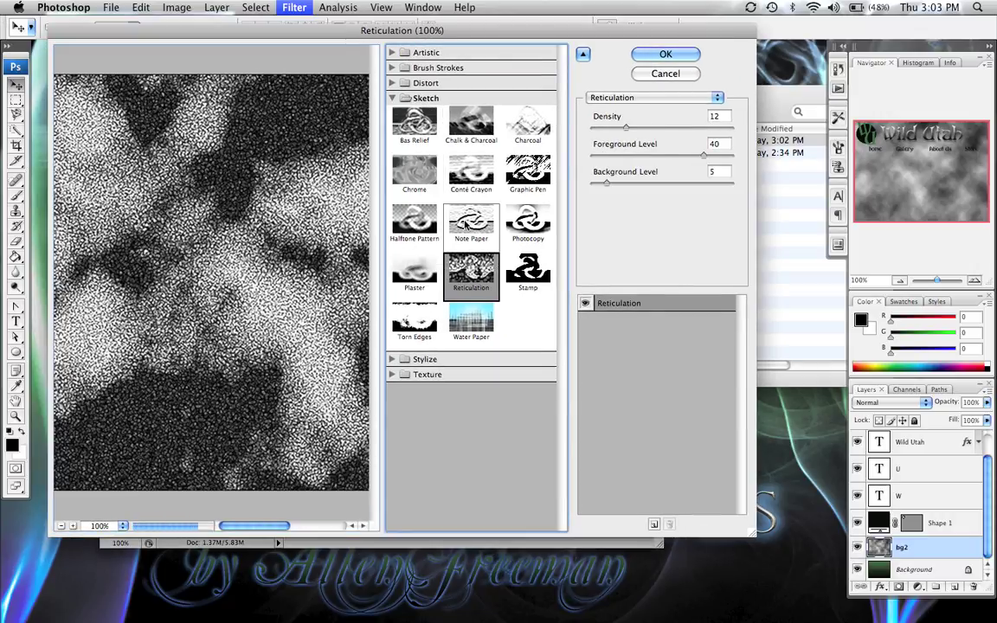
{"action": "left_click", "coordinate": [467, 227]}
{"action": "left_click", "coordinate": [416, 129]}
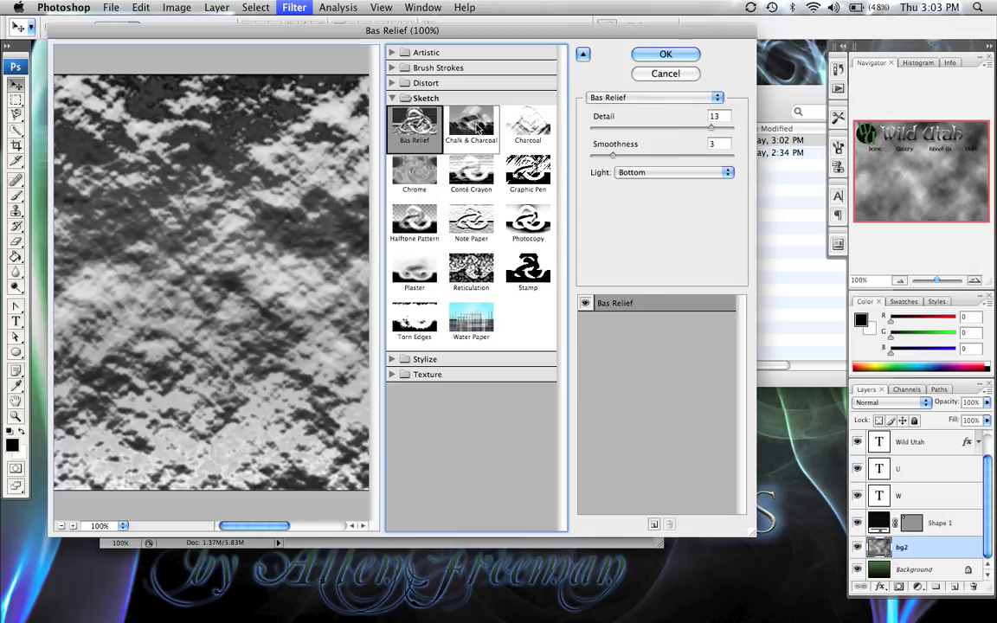
{"action": "left_click", "coordinate": [665, 54]}
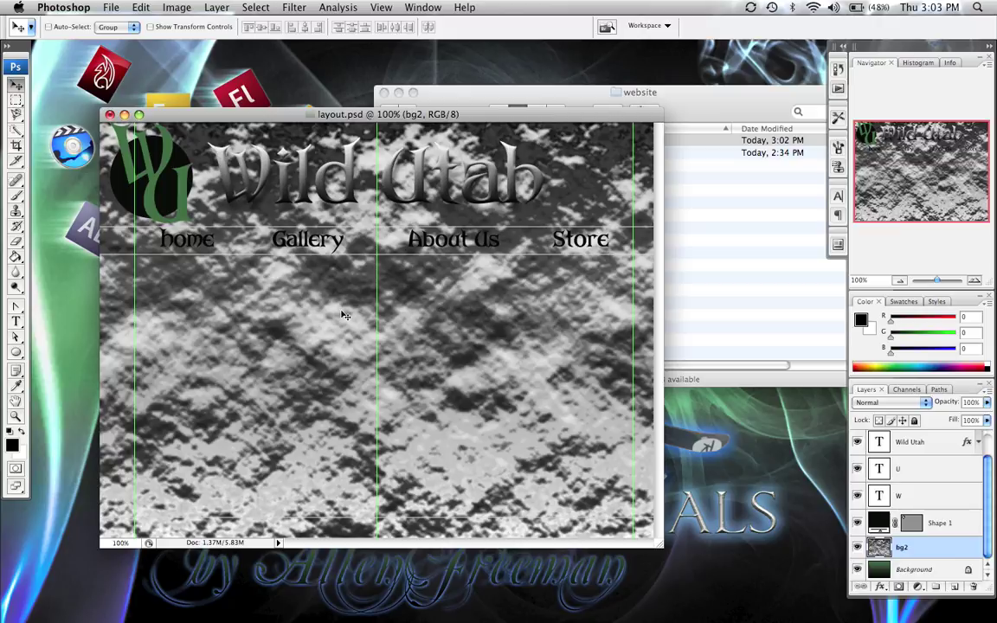
Dismiss the Filter menu and move the layout.psd window up and to the left
{"action": "left_click", "coordinate": [293, 8]}
{"action": "mouse_move", "coordinate": [309, 233]}
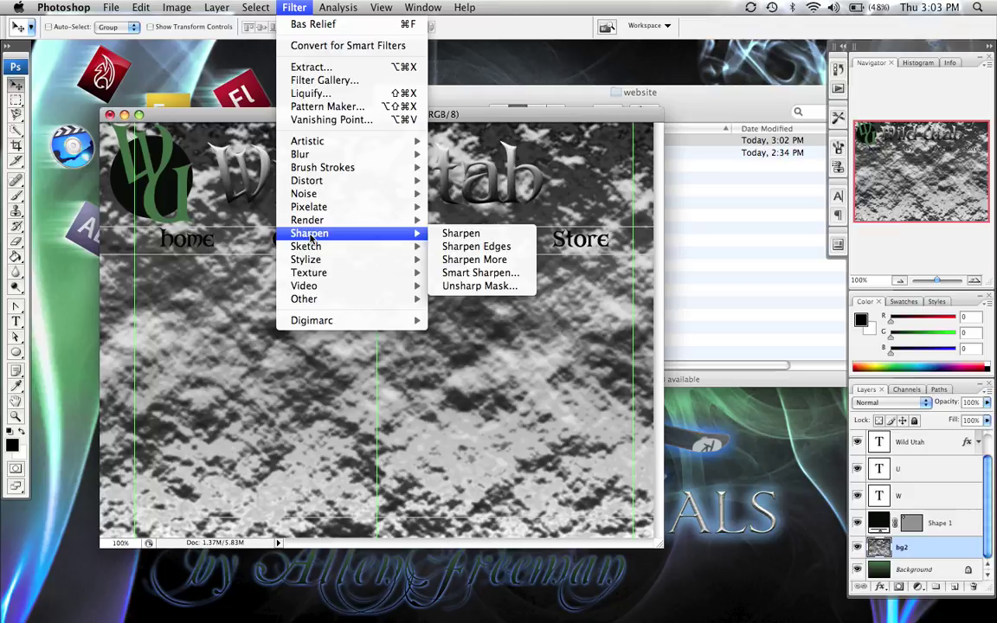
{"action": "left_click", "coordinate": [498, 118]}
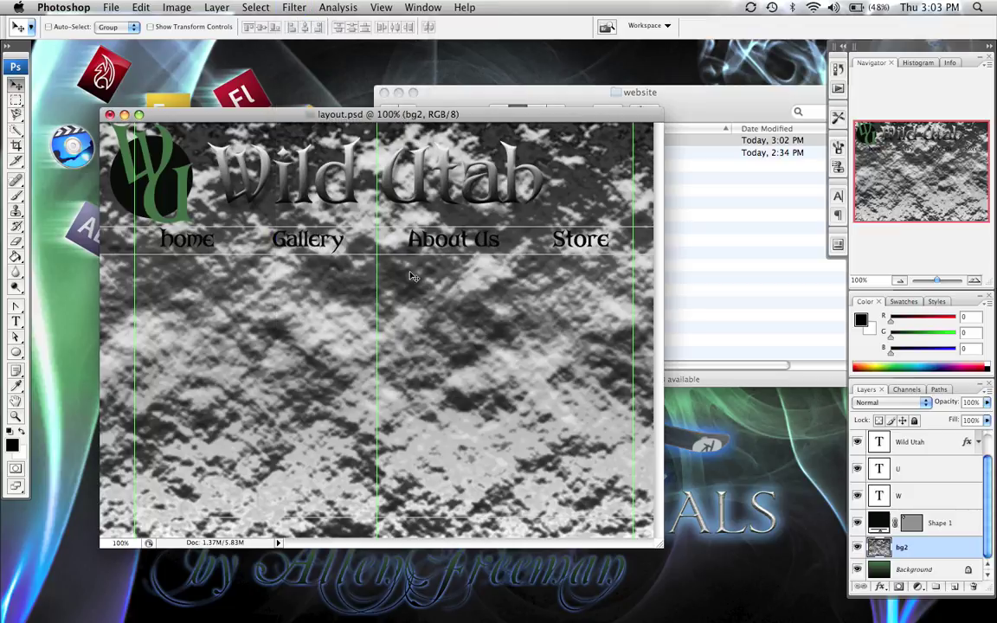
{"action": "left_click_drag", "start_coordinate": [422, 105], "coordinate": [382, 94]}
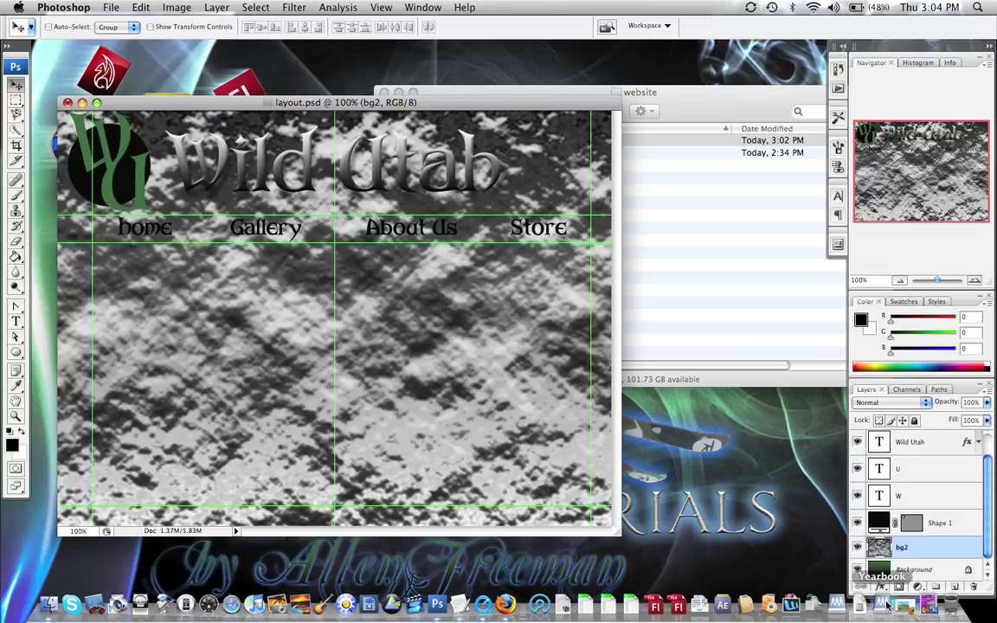
Drag the Utah Nature mountain photo from Firefox onto the desktop
{"action": "left_click", "coordinate": [899, 604]}
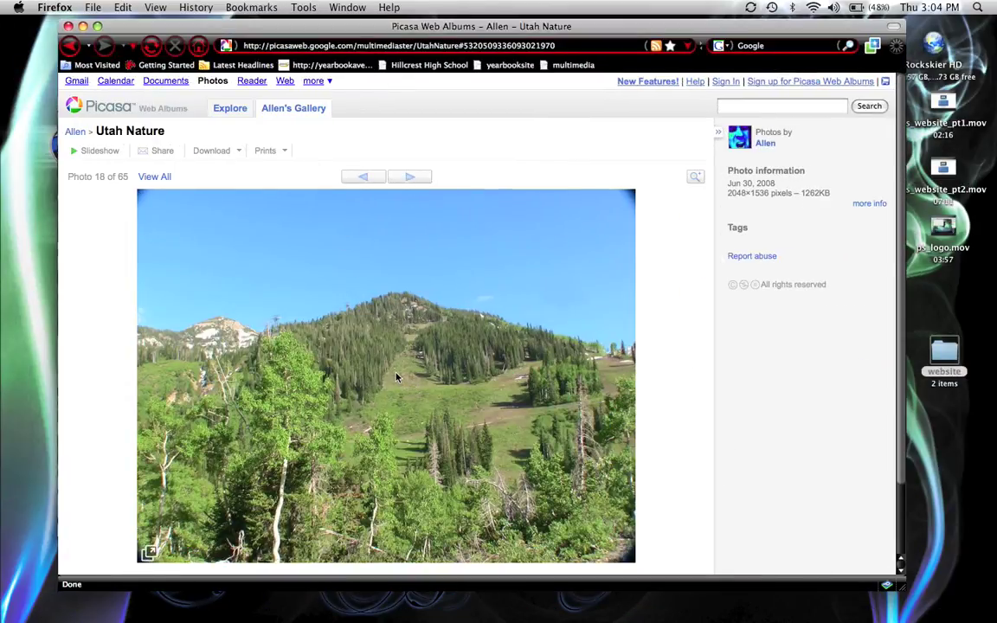
{"action": "right_click", "coordinate": [372, 372]}
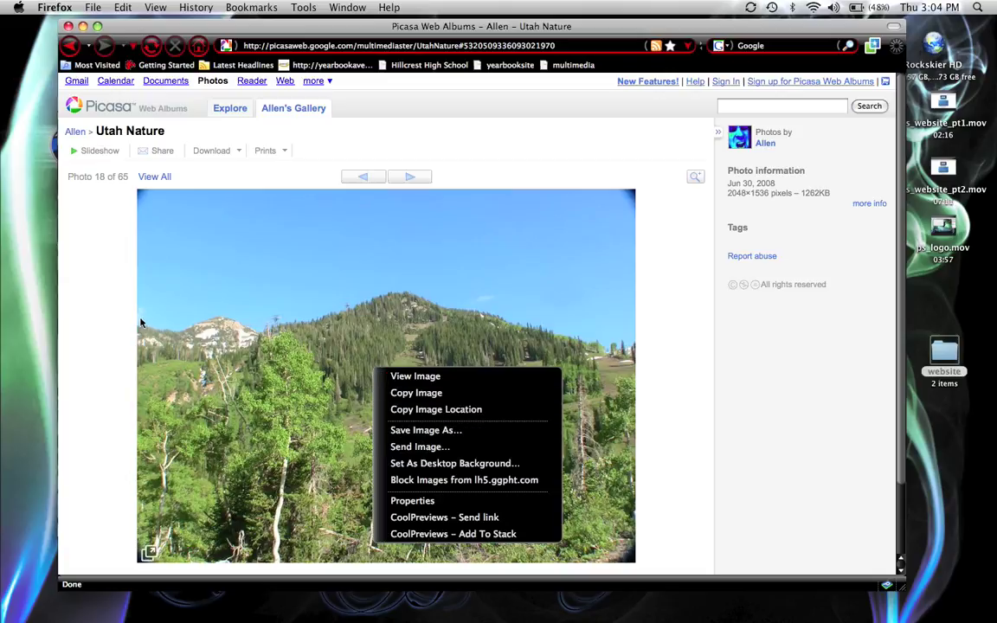
{"action": "left_click", "coordinate": [400, 365]}
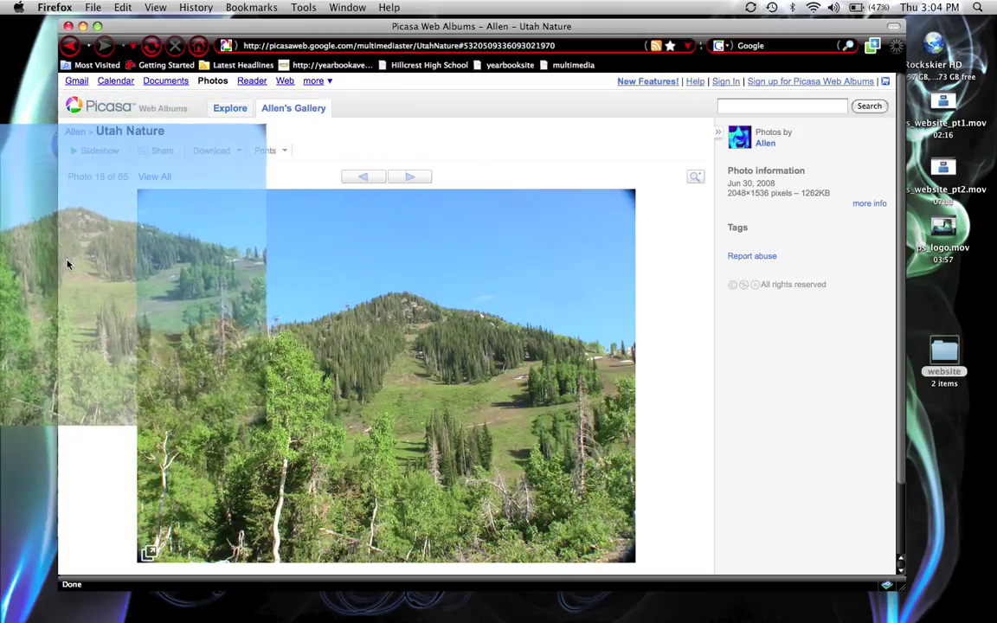
{"action": "left_click_drag", "start_coordinate": [401, 366], "coordinate": [26, 282]}
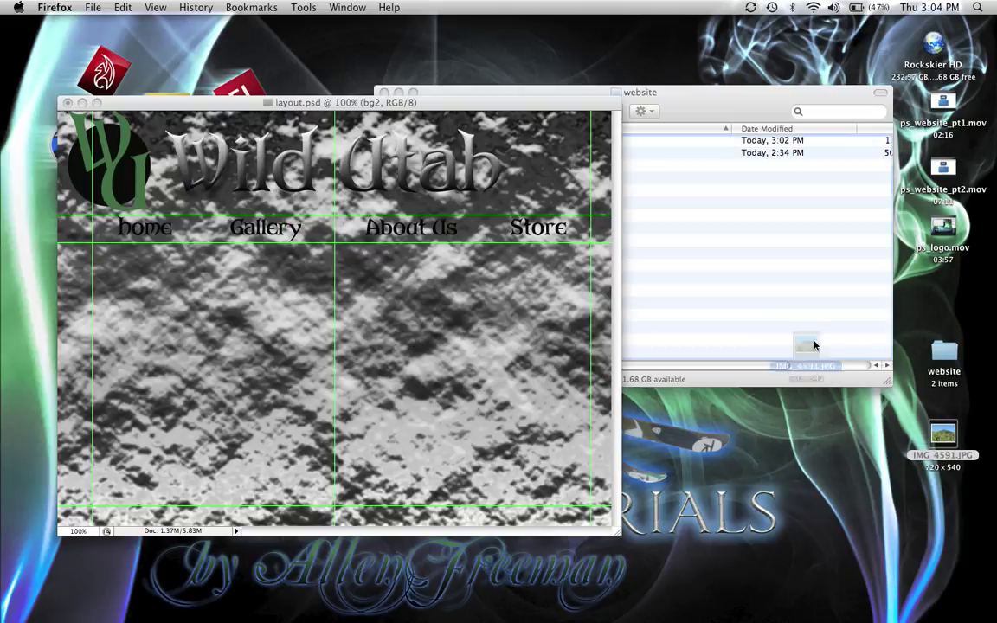
Move IMG_4591.JPG into the website folder and open it in Photoshop
{"action": "left_click_drag", "start_coordinate": [935, 447], "coordinate": [712, 238]}
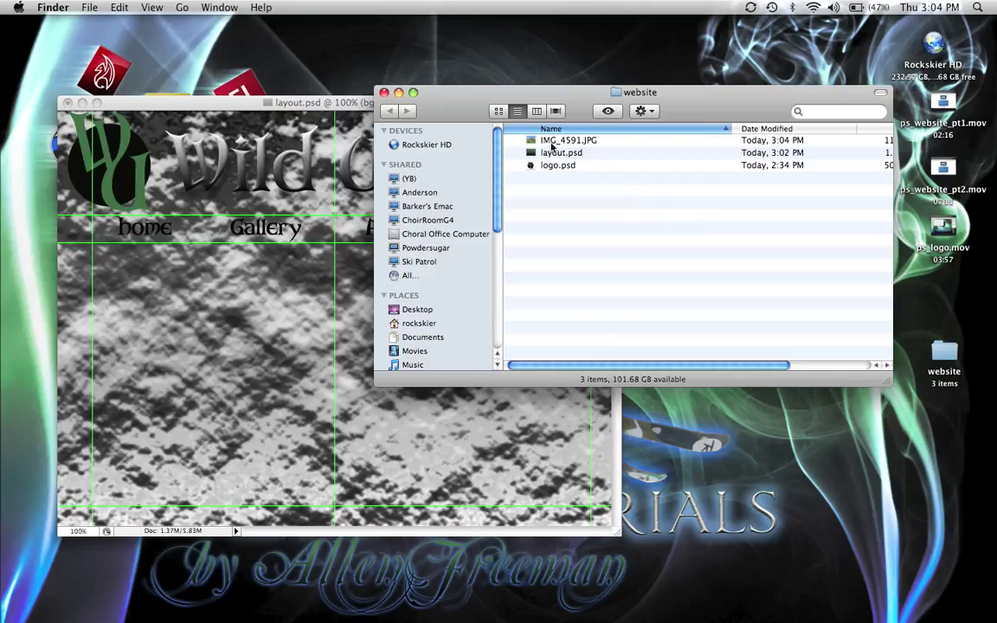
{"action": "left_click", "coordinate": [548, 143]}
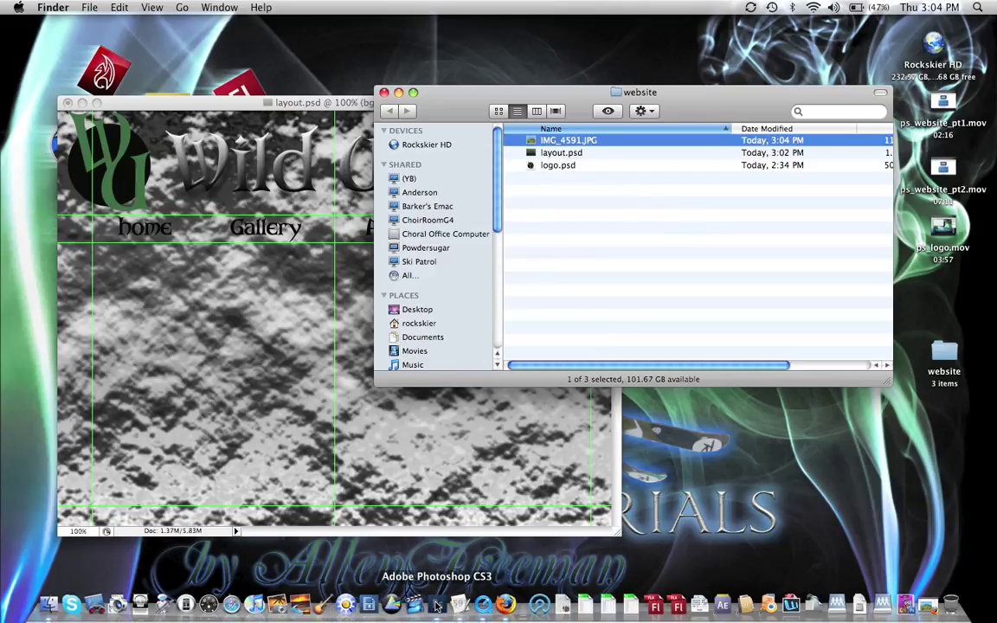
{"action": "left_click", "coordinate": [438, 606]}
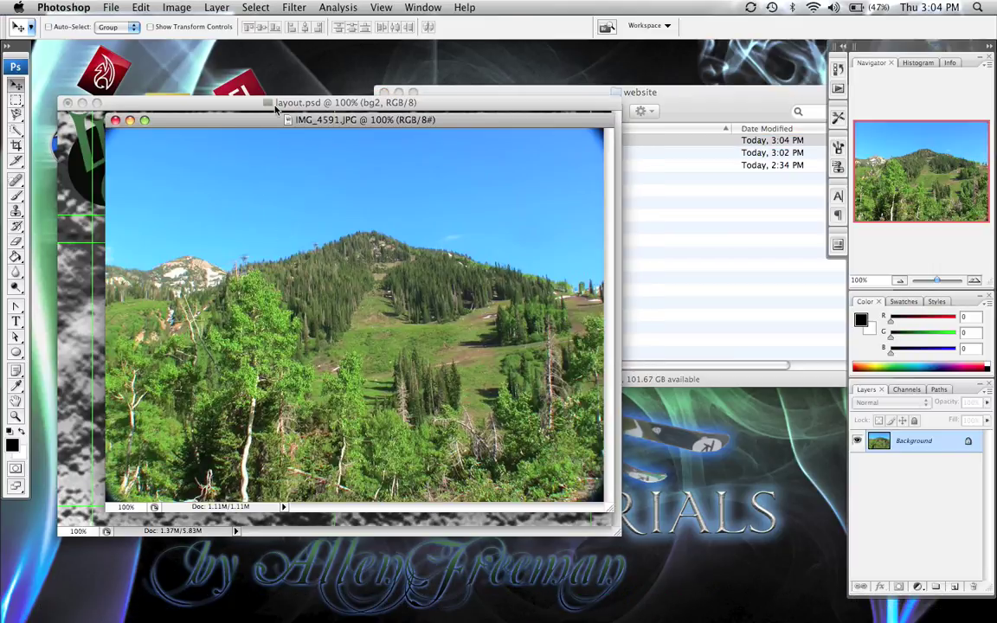
Drag the mountain photo into layout.psd as Layer 1, positioned up behind the header
{"action": "left_click_drag", "start_coordinate": [275, 120], "coordinate": [600, 175]}
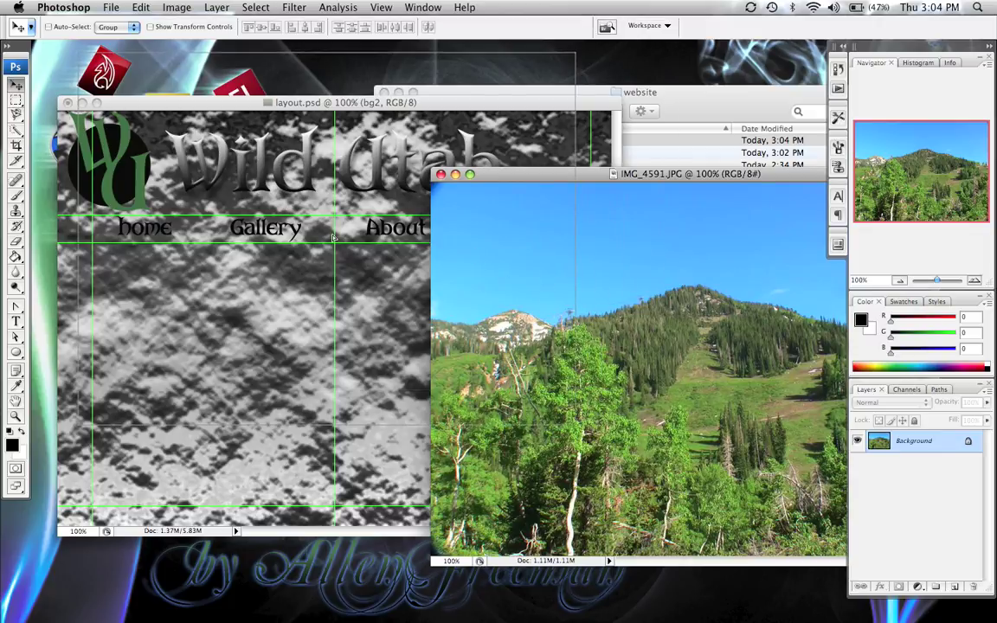
{"action": "left_click_drag", "start_coordinate": [687, 368], "coordinate": [350, 263]}
{"action": "left_click_drag", "start_coordinate": [389, 291], "coordinate": [426, 365]}
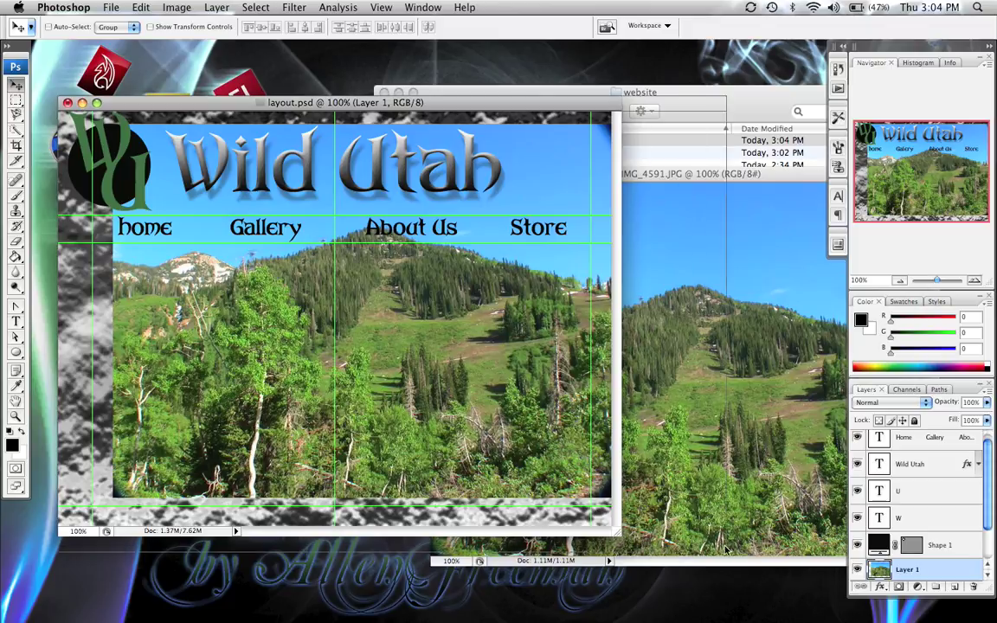
{"action": "left_click_drag", "start_coordinate": [616, 532], "coordinate": [754, 569]}
{"action": "left_click_drag", "start_coordinate": [470, 367], "coordinate": [467, 282]}
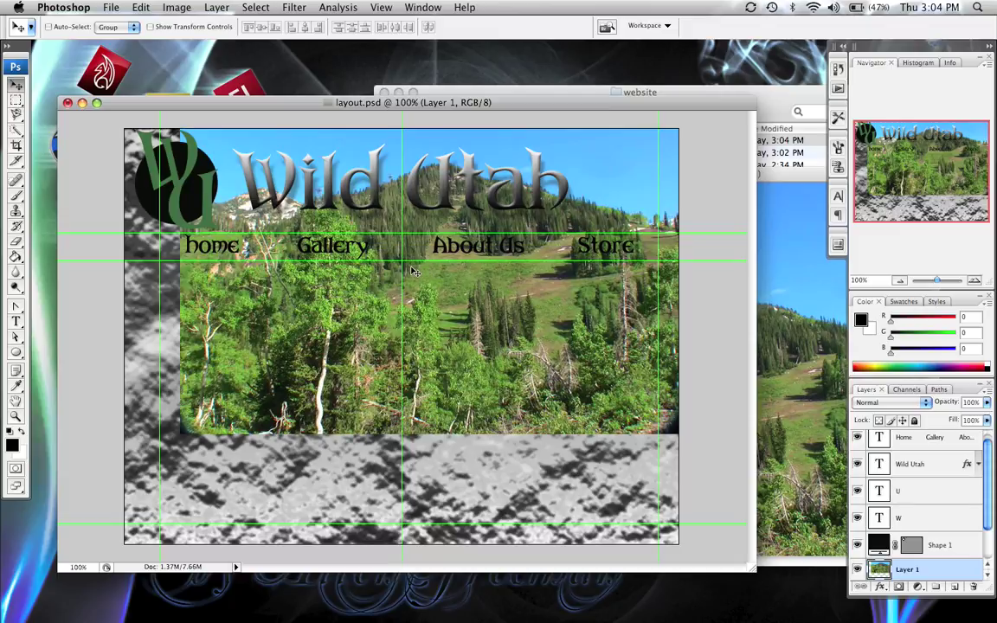
Free-transform the mountain photo to 111.1% width so it spans the full canvas
{"action": "key", "text": "ctrl+t"}
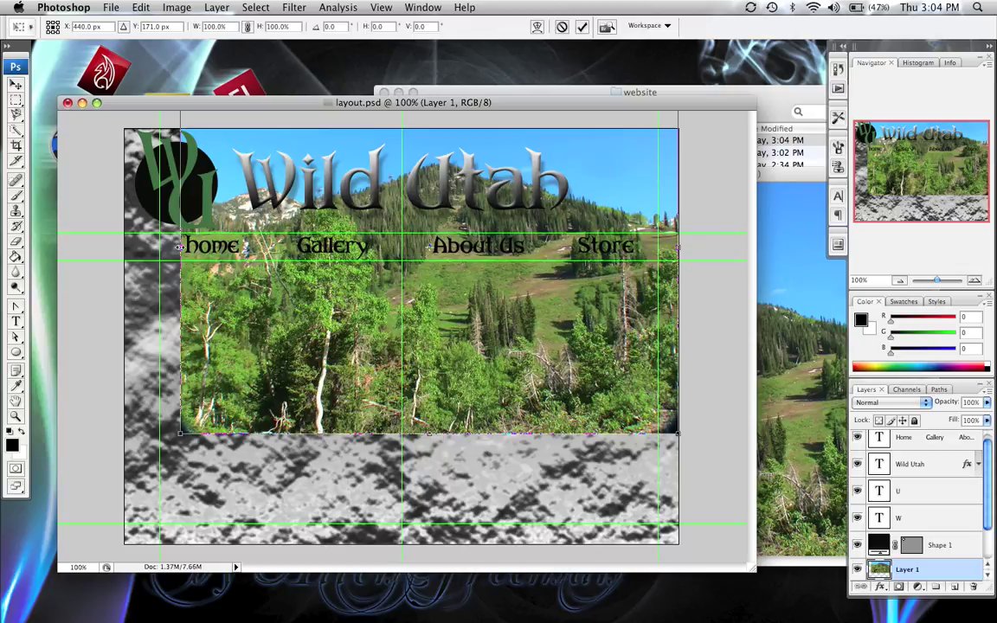
{"action": "left_click_drag", "start_coordinate": [179, 248], "coordinate": [124, 248]}
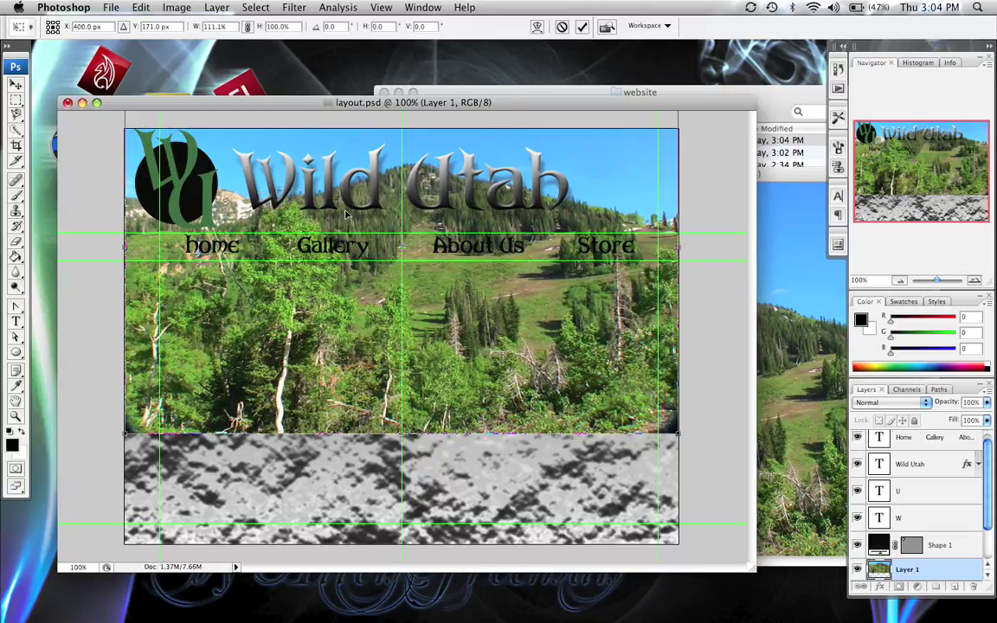
{"action": "key", "text": "Return"}
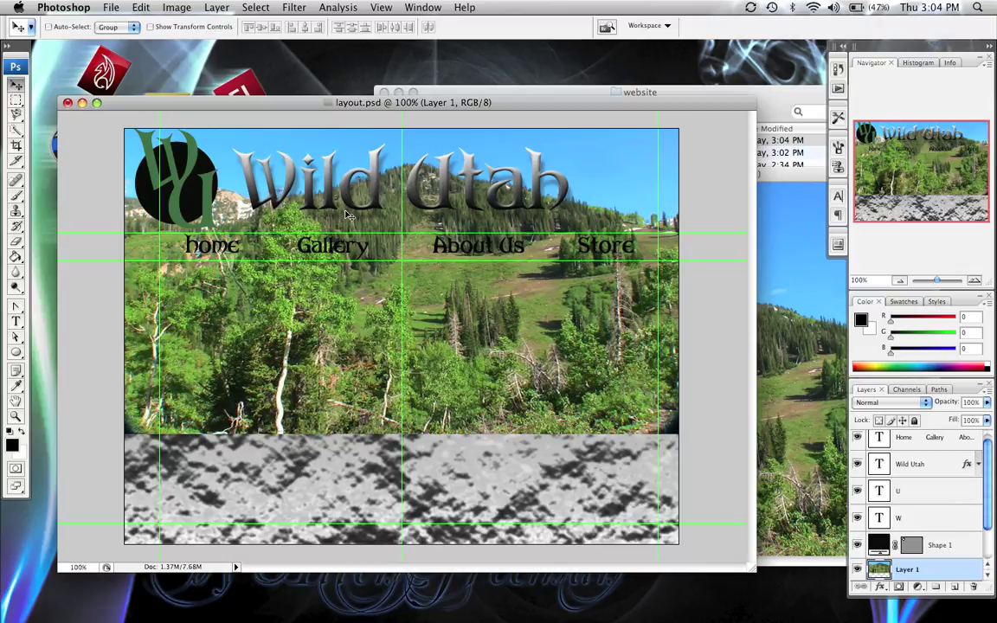
{"action": "key", "text": "Up"}
{"action": "key", "text": "Up"}
{"action": "key", "text": "Up"}
{"action": "key", "text": "Down"}
{"action": "key", "text": "Down"}
{"action": "key", "text": "Down"}
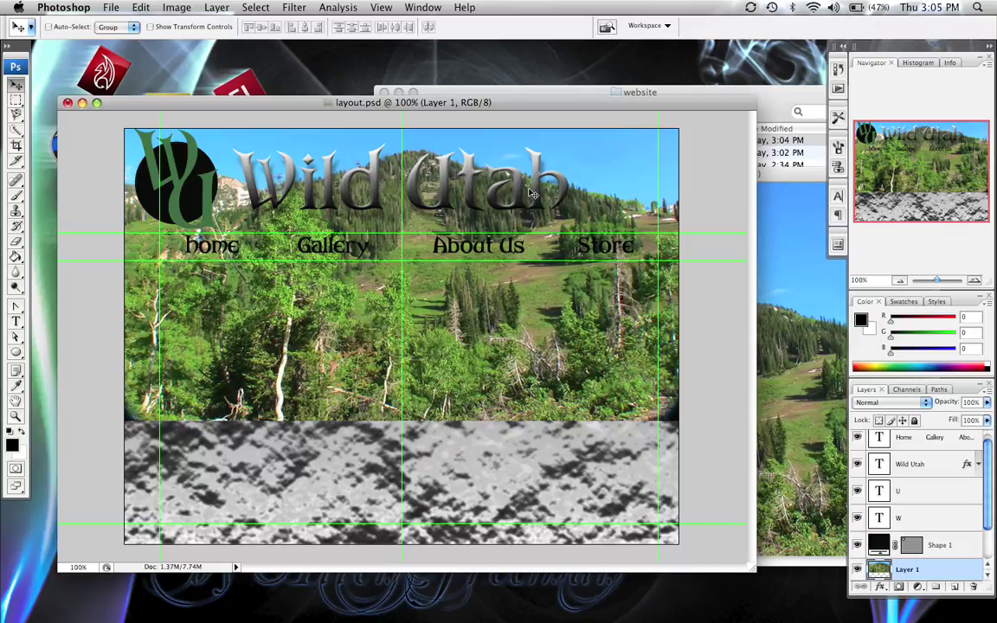
Marquee-select the header strip and add a layer mask to Layer 1
{"action": "left_click", "coordinate": [17, 100]}
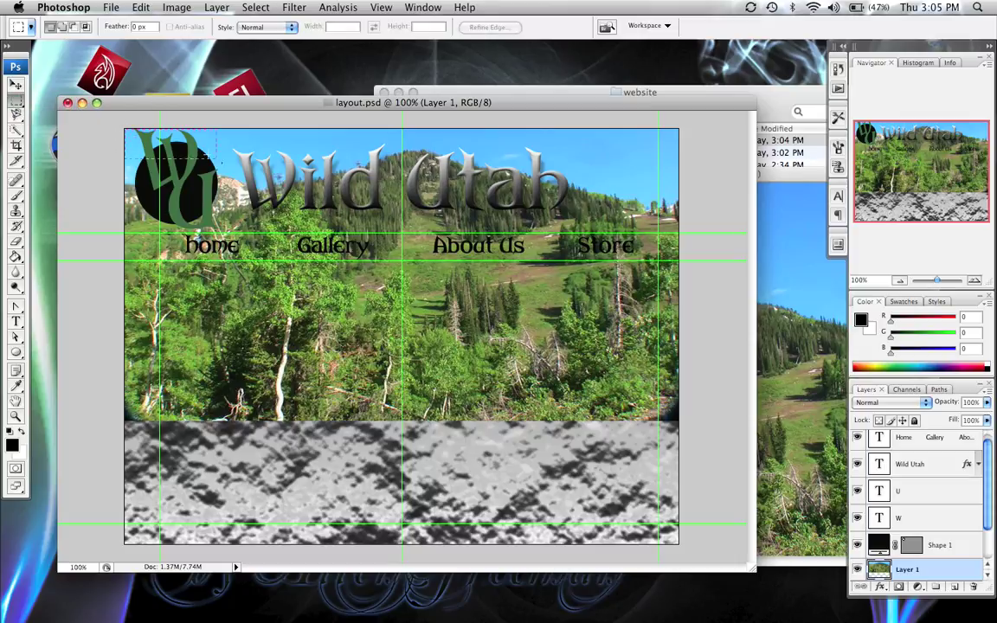
{"action": "mouse_move", "coordinate": [218, 163]}
{"action": "left_mouse_down"}
{"action": "mouse_move", "coordinate": [678, 221]}
{"action": "mouse_move", "coordinate": [679, 231]}
{"action": "left_mouse_up"}
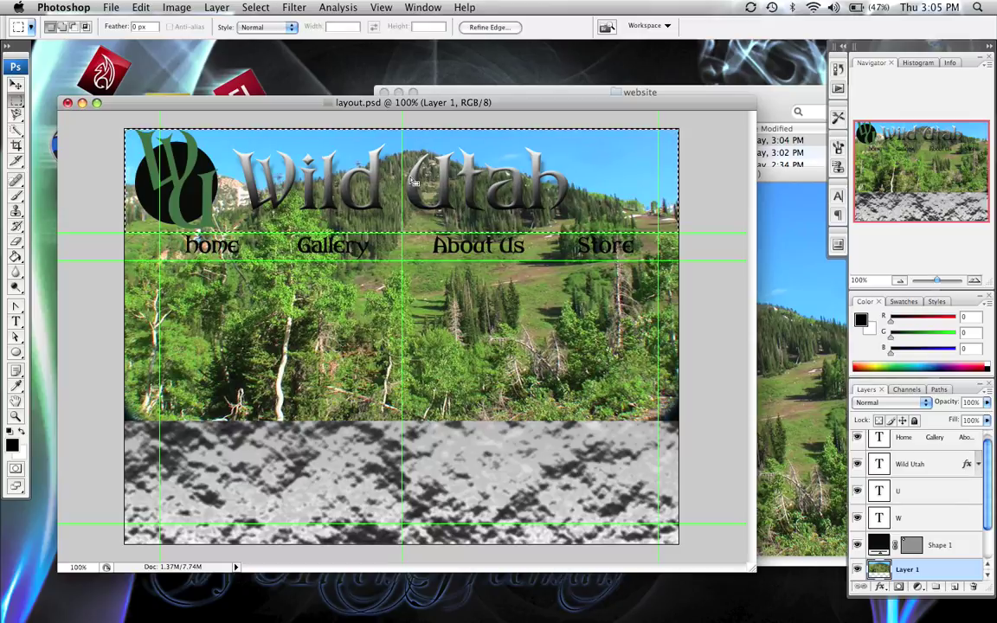
{"action": "scroll", "coordinate": [900, 536], "scroll_direction": "down", "scroll_amount": 2}
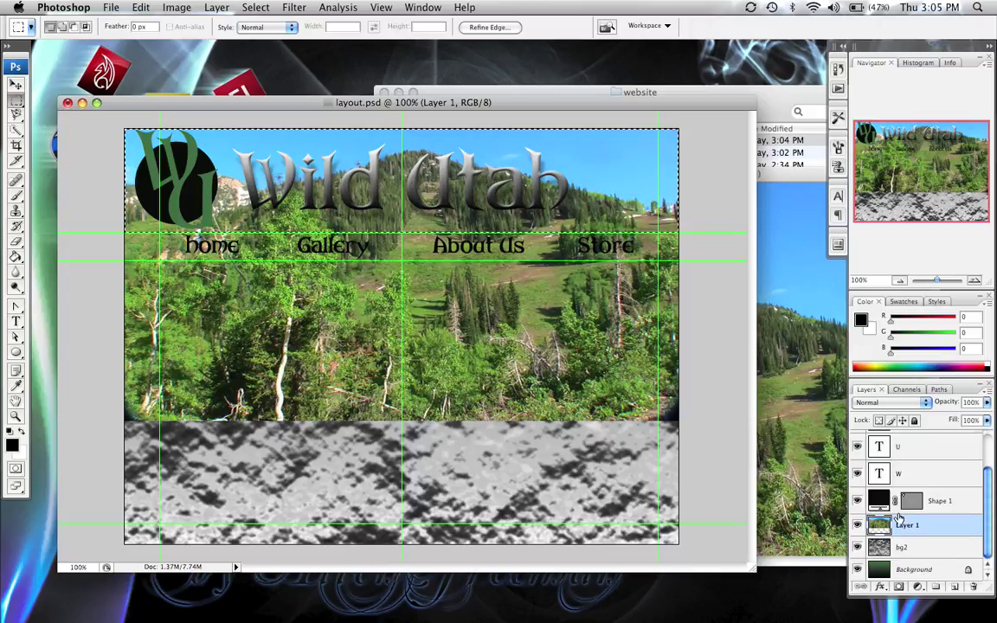
{"action": "left_click", "coordinate": [899, 585]}
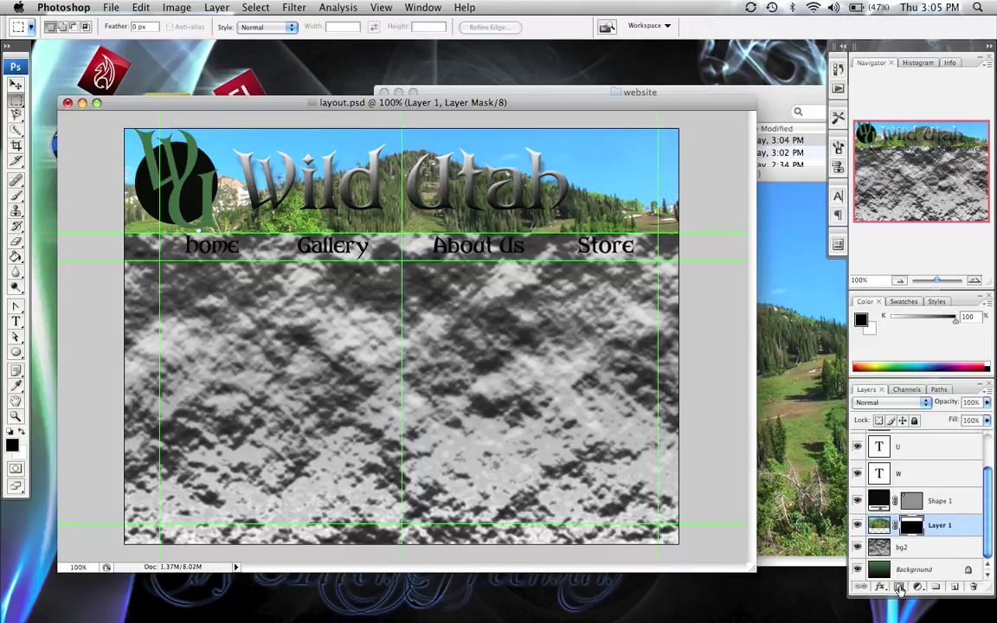